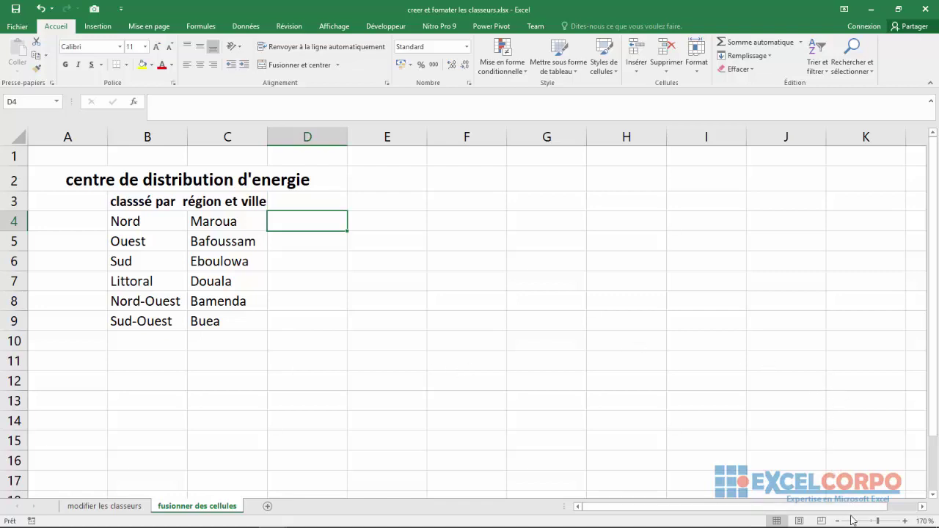
Zoom the worksheet in gradually to the 400% level.
mouse_move(874, 522)
left_click(906, 521)
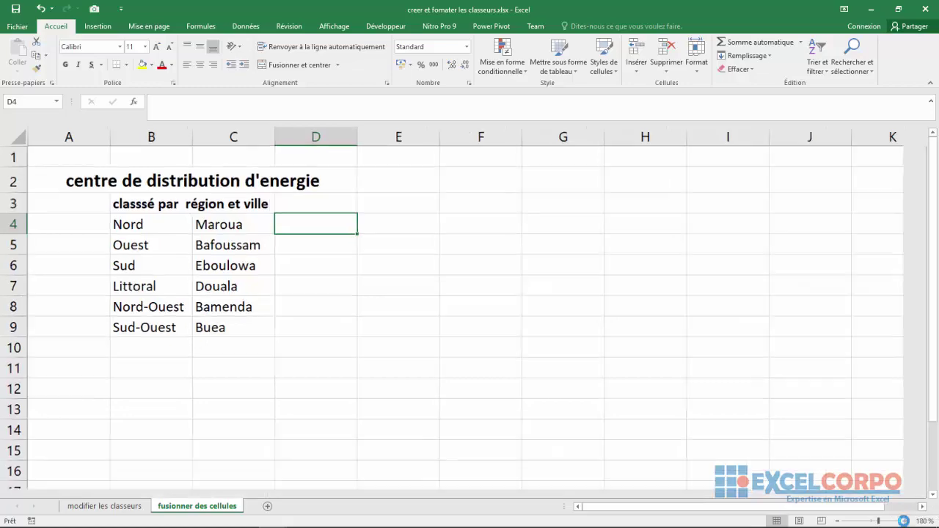
left_click(905, 521)
left_click(905, 521)
left_click(905, 521)
left_click(906, 521)
left_click(906, 521)
left_click(906, 521)
left_click(905, 521)
left_click(903, 520)
left_click(903, 521)
left_click(903, 521)
left_click(903, 521)
left_click(903, 521)
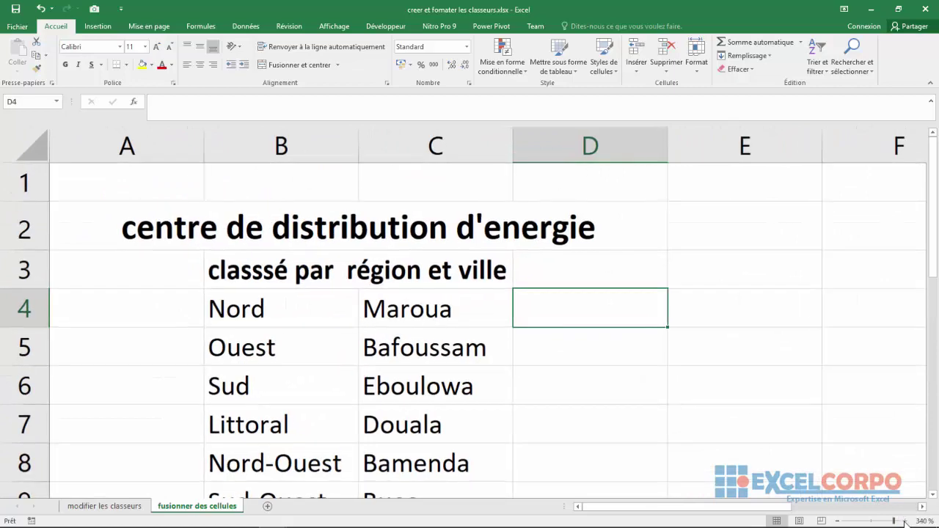
left_click(903, 521)
left_click(903, 521)
left_click(903, 521)
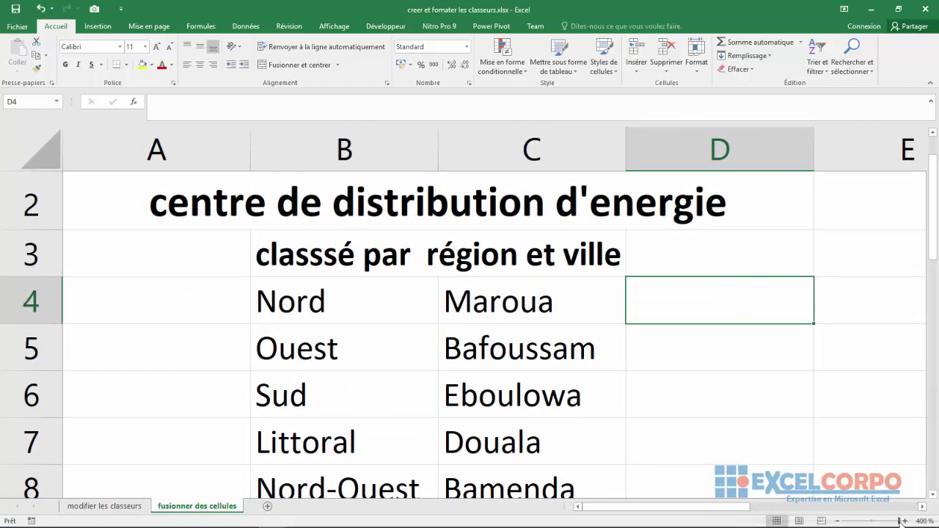
Zoom the worksheet out to the minimum level, and bring it back to 100%.
left_click(838, 521)
left_click(838, 520)
left_click(838, 521)
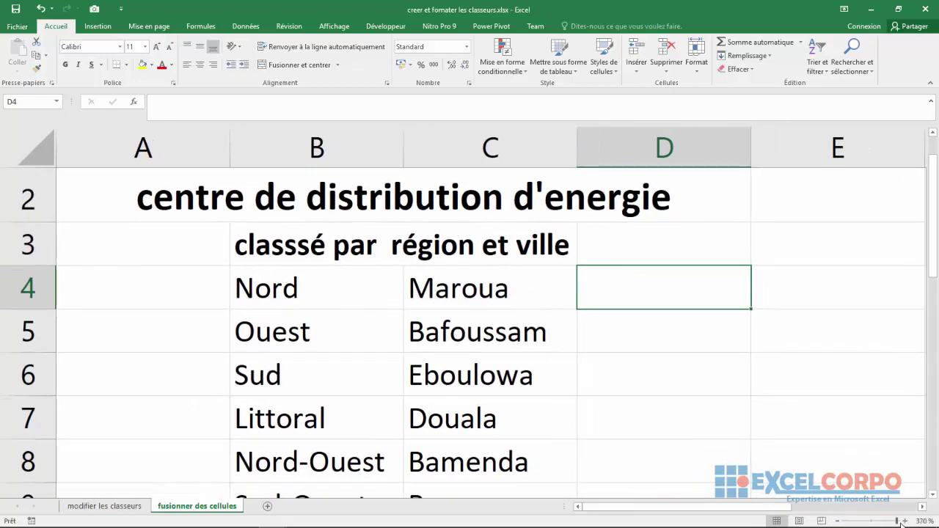
left_click_drag(897, 521, 897, 521)
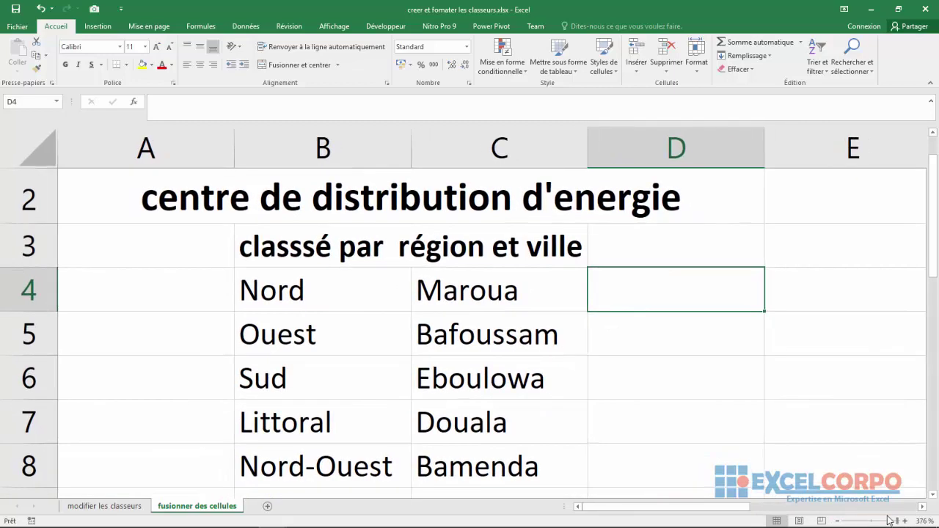
left_click_drag(896, 521, 841, 522)
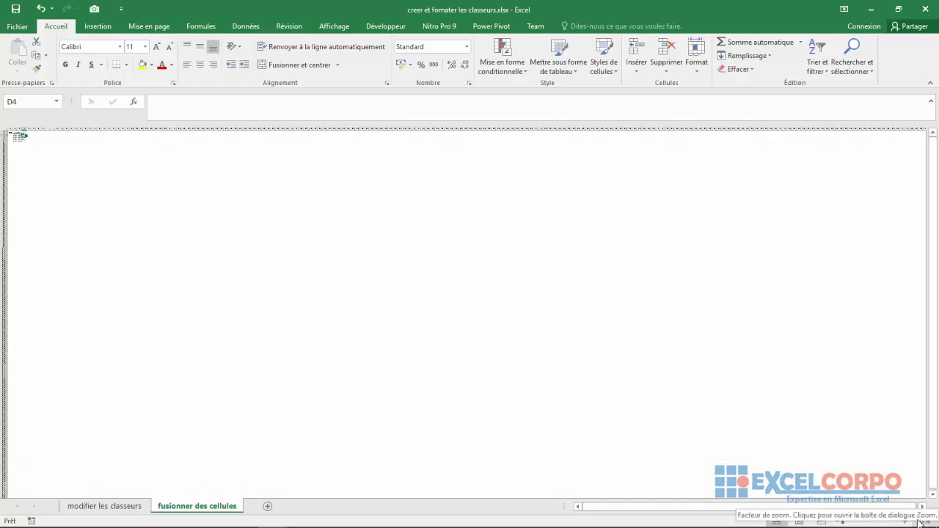
left_click(872, 522)
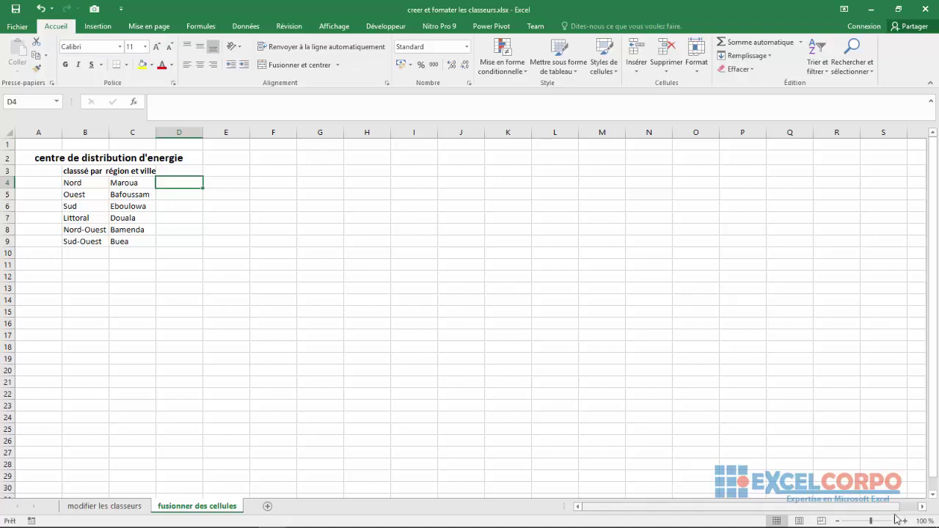
Zoom the worksheet in by four increments.
mouse_move(891, 524)
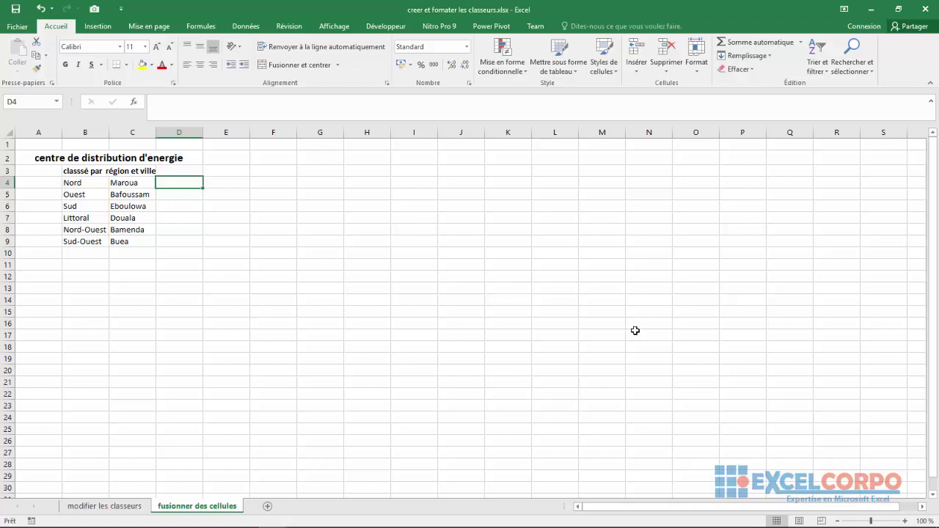
left_click(906, 521)
left_click(906, 521)
left_click(906, 522)
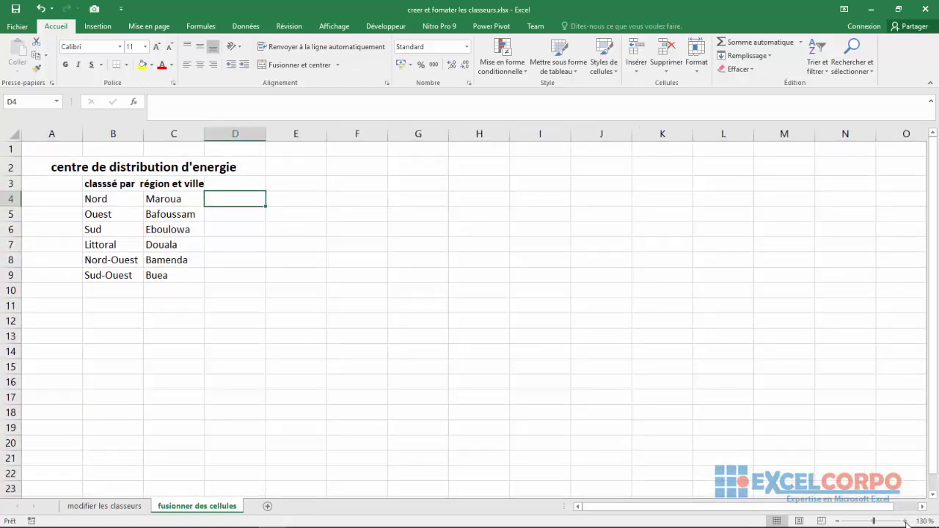
left_click(906, 522)
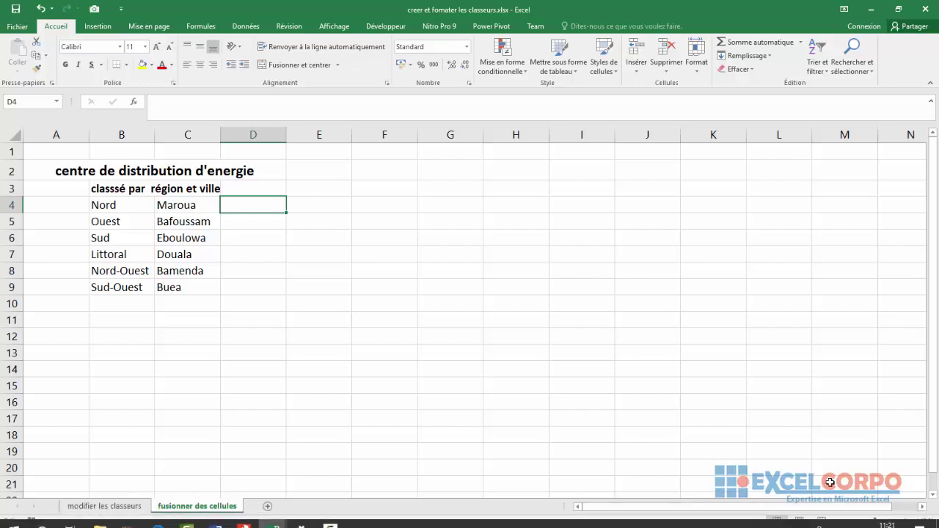
Zoom the worksheet out in increments to 80%.
left_click(838, 521)
left_click(839, 521)
left_click(839, 521)
left_click(838, 521)
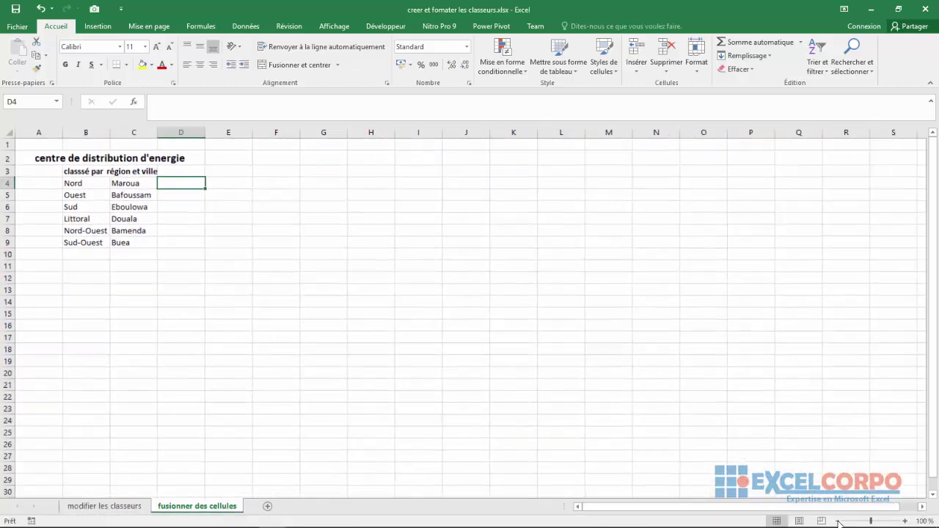
left_click(839, 521)
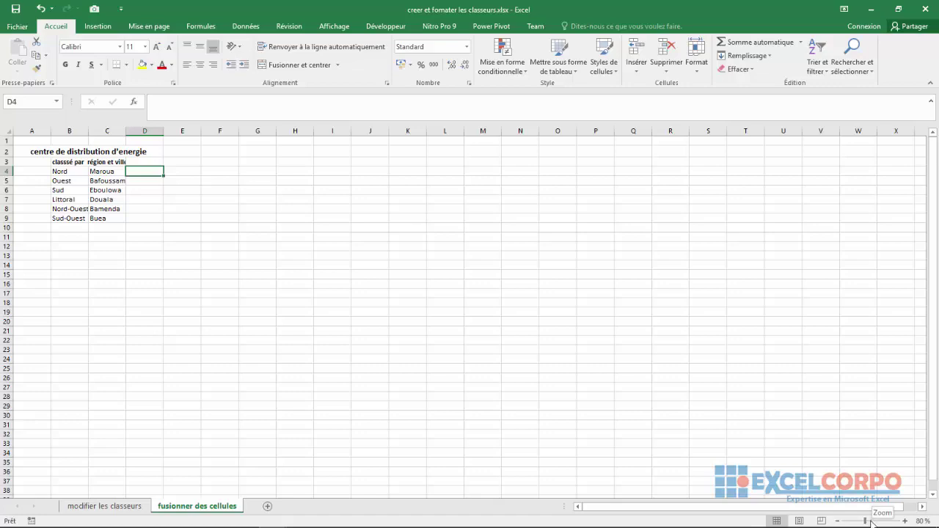
Vary the worksheet zoom down to 59%, and return it to 100% with cell N19 selected.
left_click(872, 522)
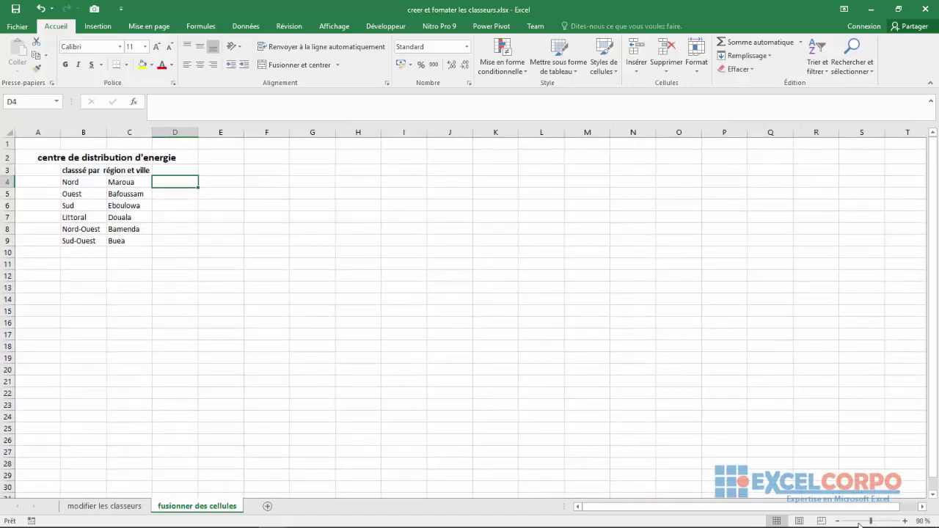
left_click(859, 521)
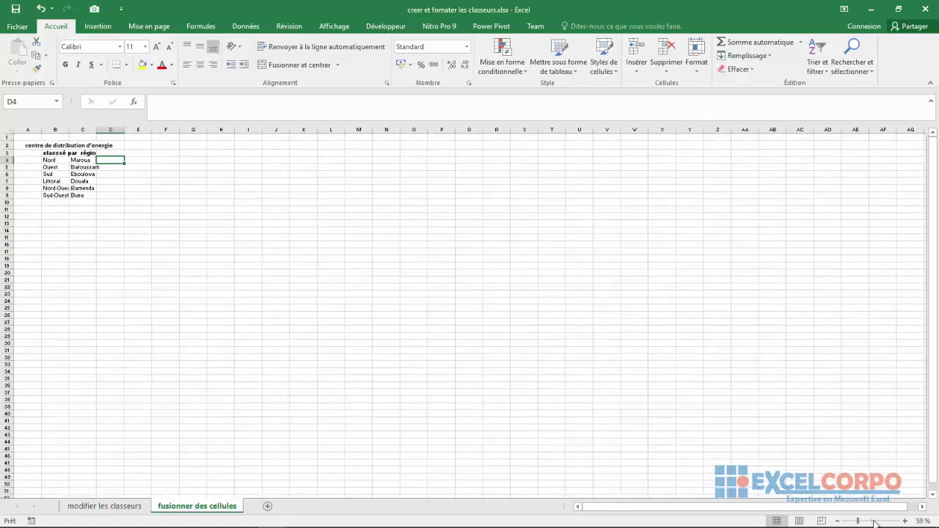
left_click(871, 522)
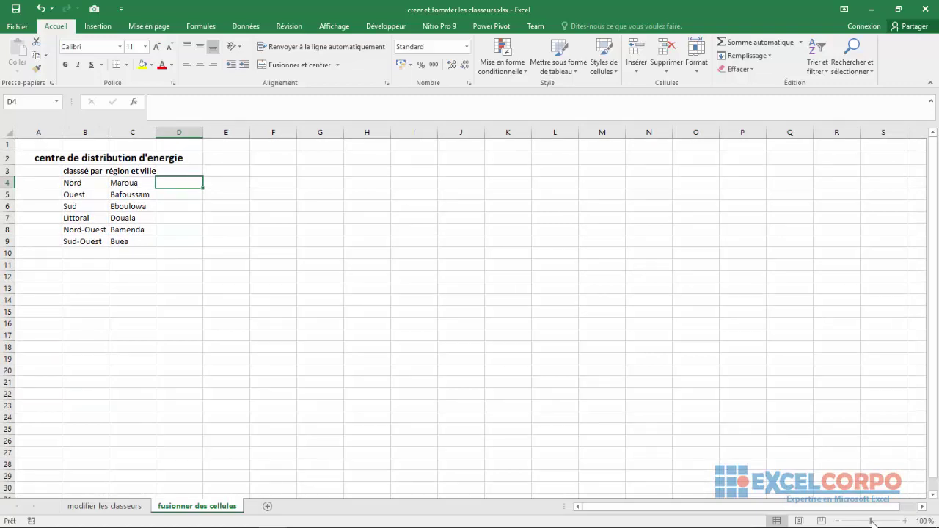
left_click(633, 353)
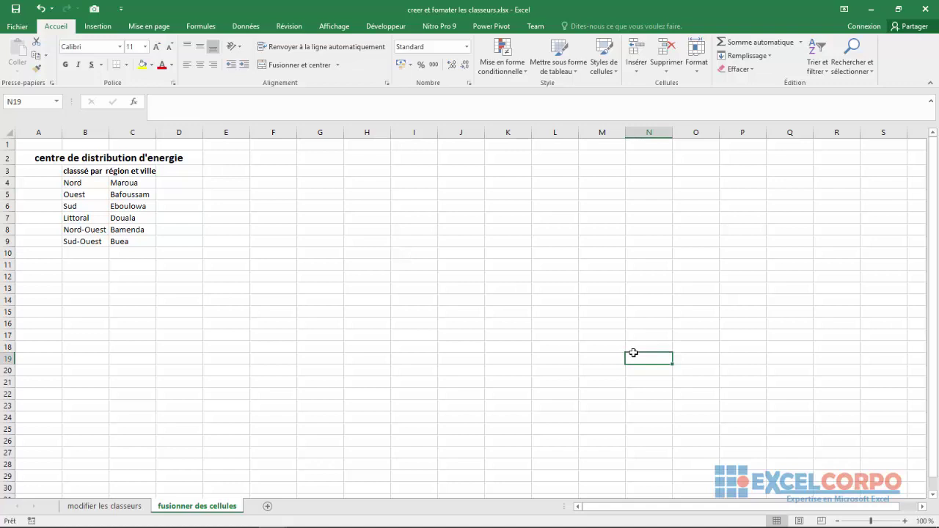
Enlarge the worksheet zoom to 130%, and reset it with the 100% zoom command.
left_click(324, 28)
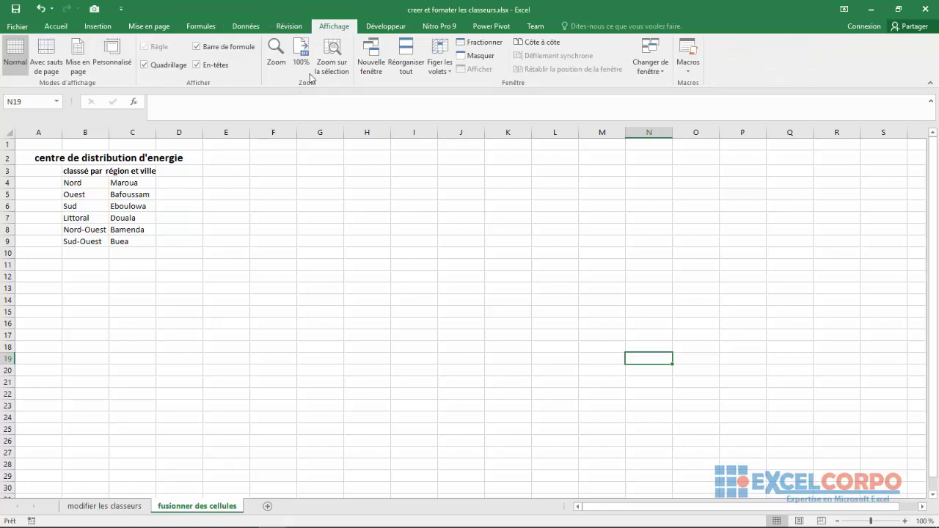
left_click(305, 59)
left_click(905, 521)
left_click(905, 521)
left_click(905, 521)
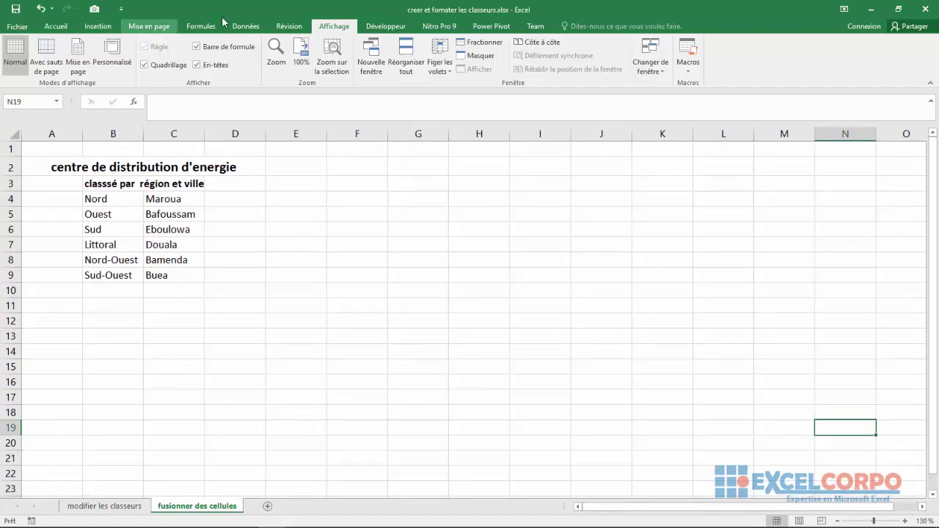
left_click(301, 58)
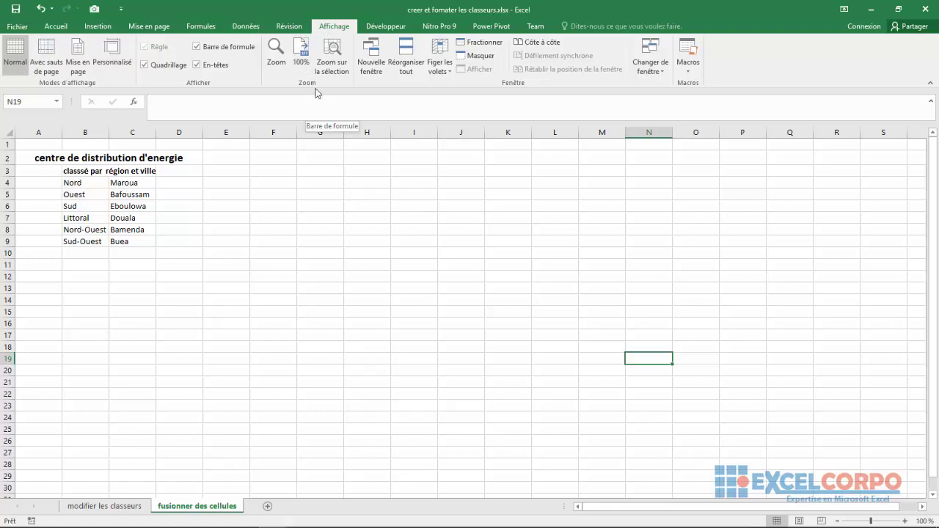
Set a custom (Personnalisé) magnification of 180% for the worksheet.
left_click(274, 57)
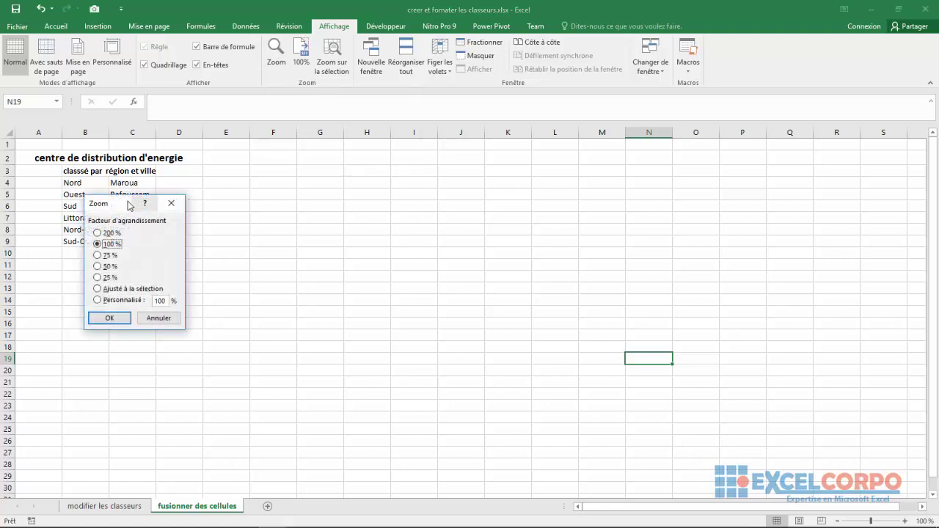
left_click_drag(129, 205, 260, 165)
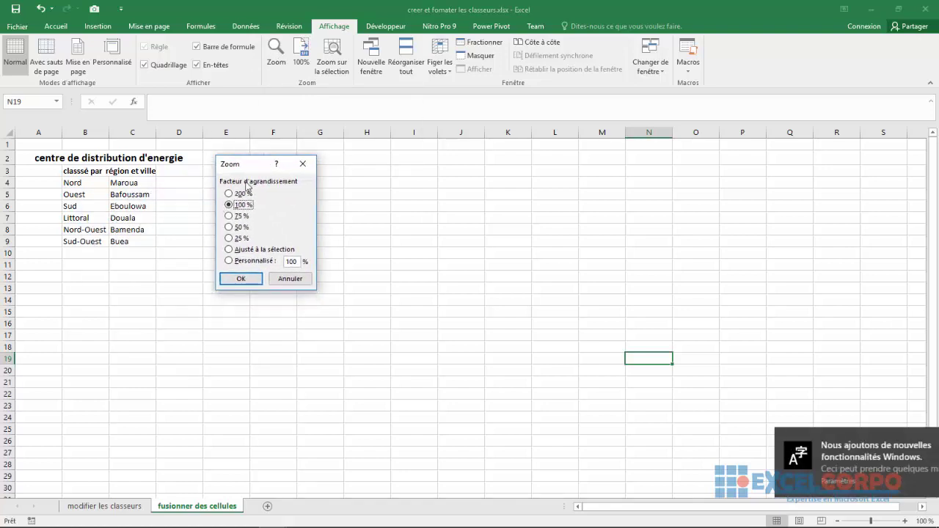
mouse_move(367, 516)
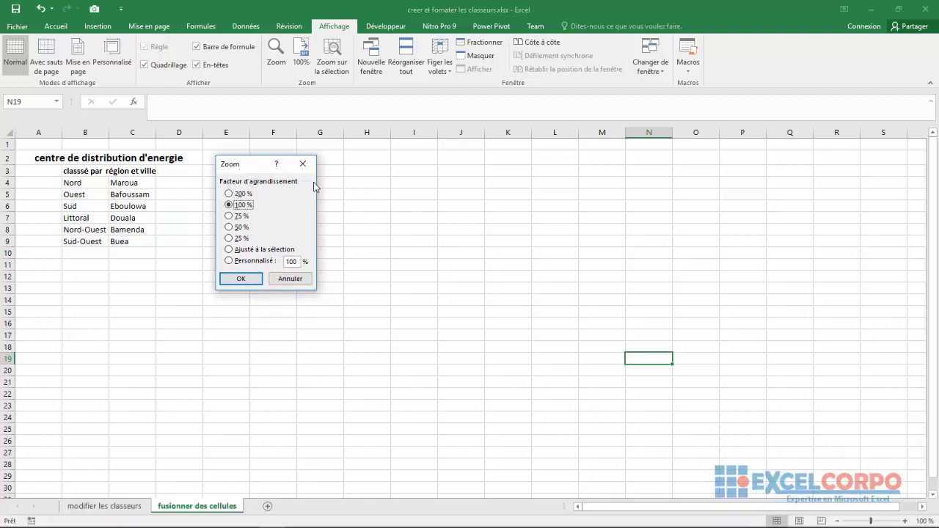
left_click(229, 195)
left_click(229, 263)
key("BackSpace")
type("180")
left_click(253, 280)
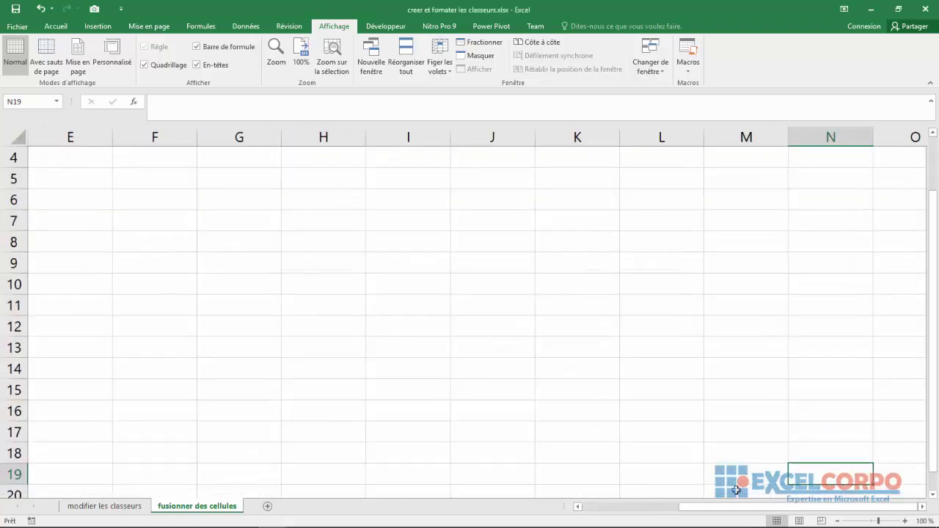
Select the region and city entries in B4:C9 and fit the zoom to that selection.
left_click_drag(705, 508, 577, 505)
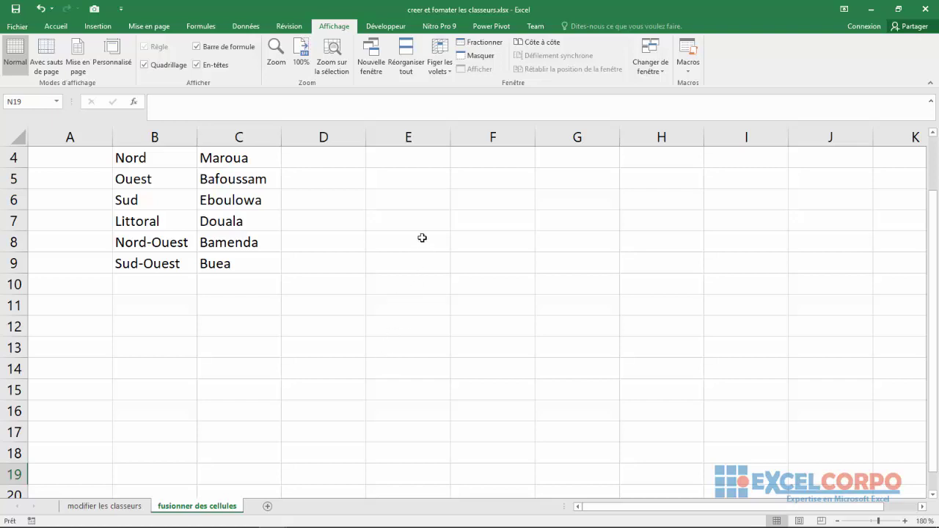
left_click(480, 227)
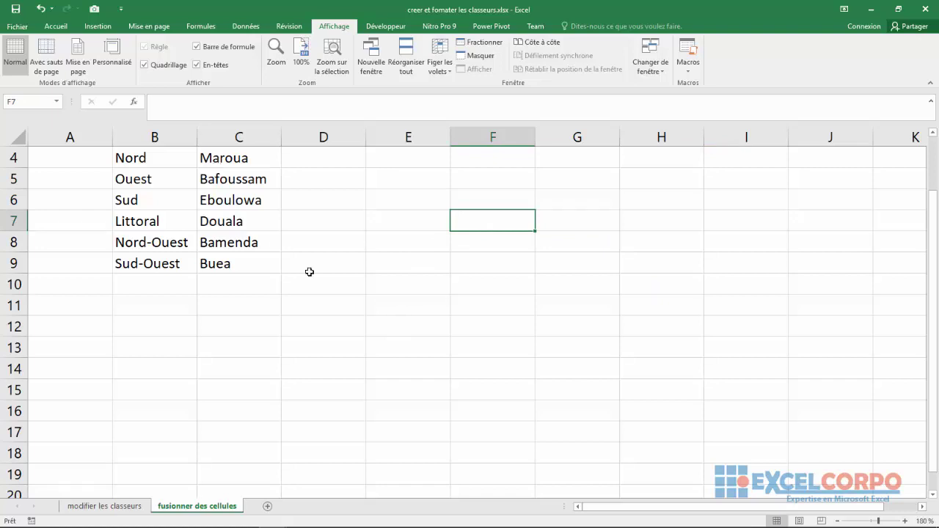
scroll(145, 226, "up", 1)
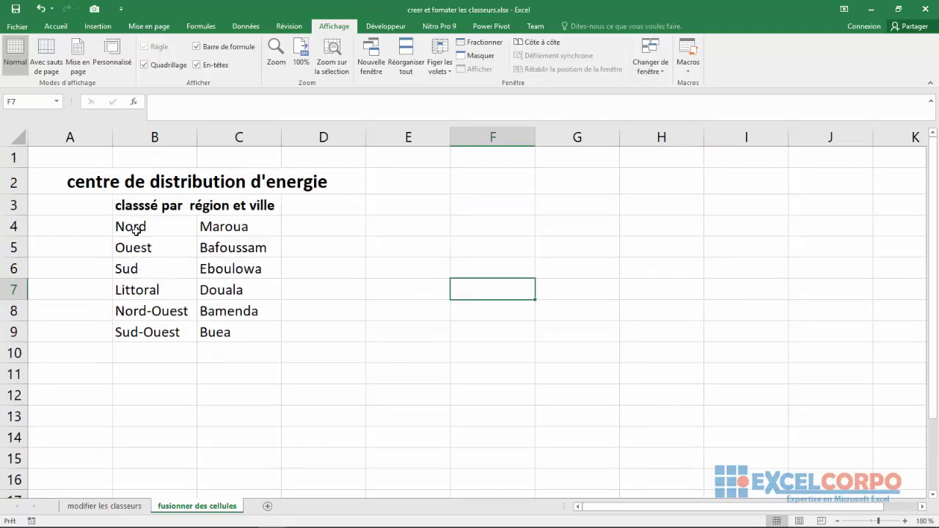
left_click(153, 226)
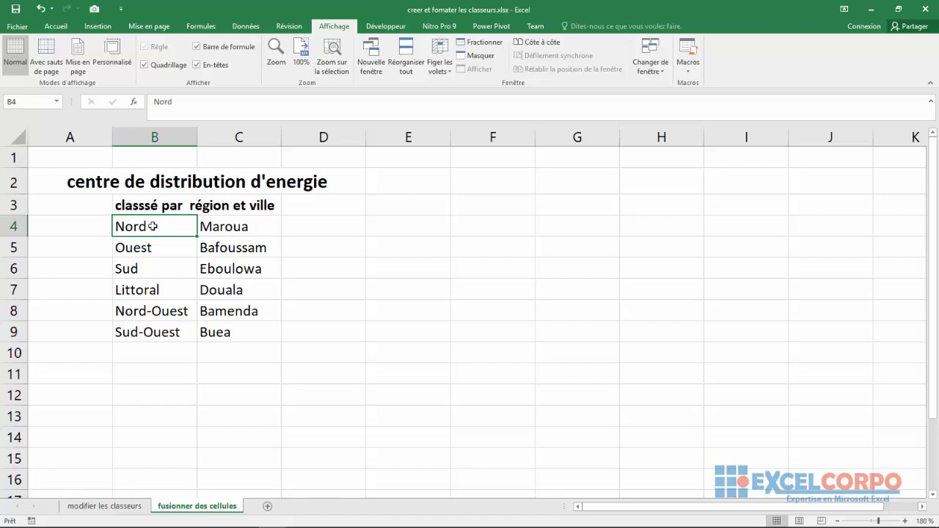
left_click_drag(144, 227, 206, 332)
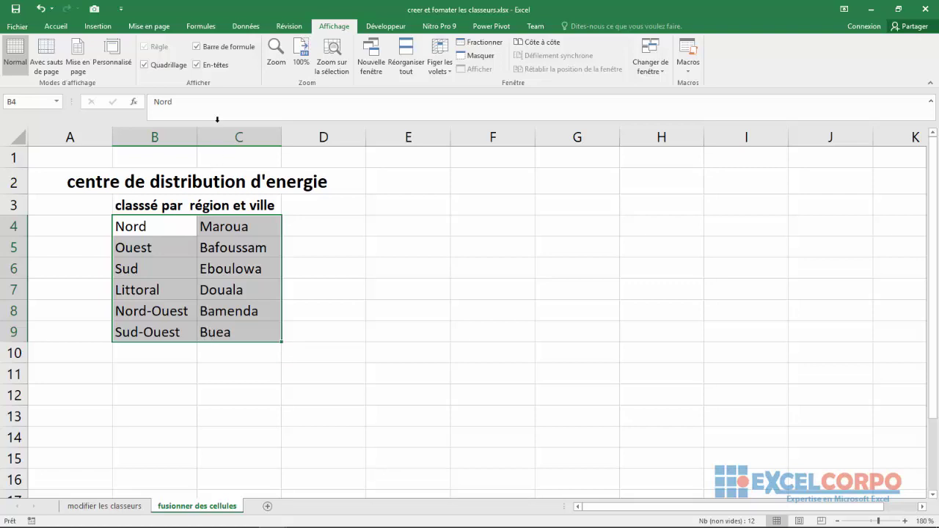
left_click(334, 57)
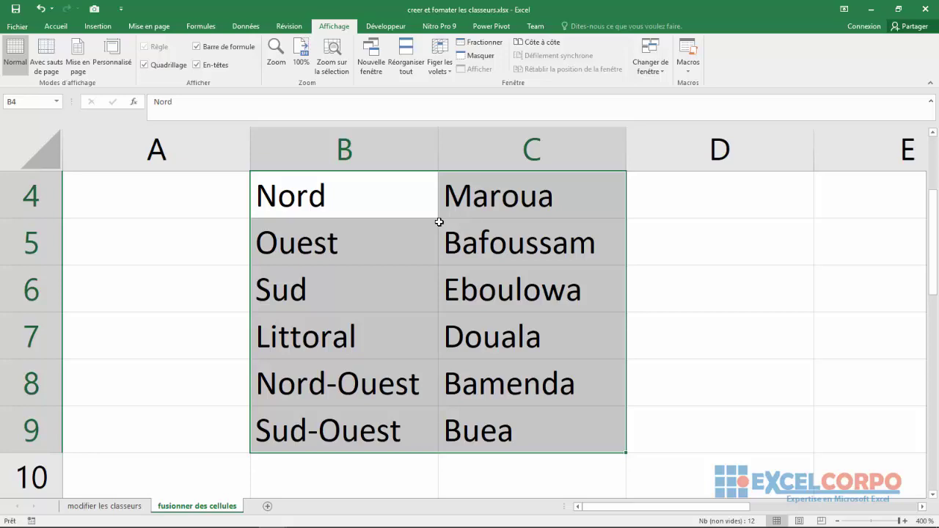
Restore the worksheet zoom to 100% and select the empty cell G12.
left_click(298, 49)
left_click(304, 235)
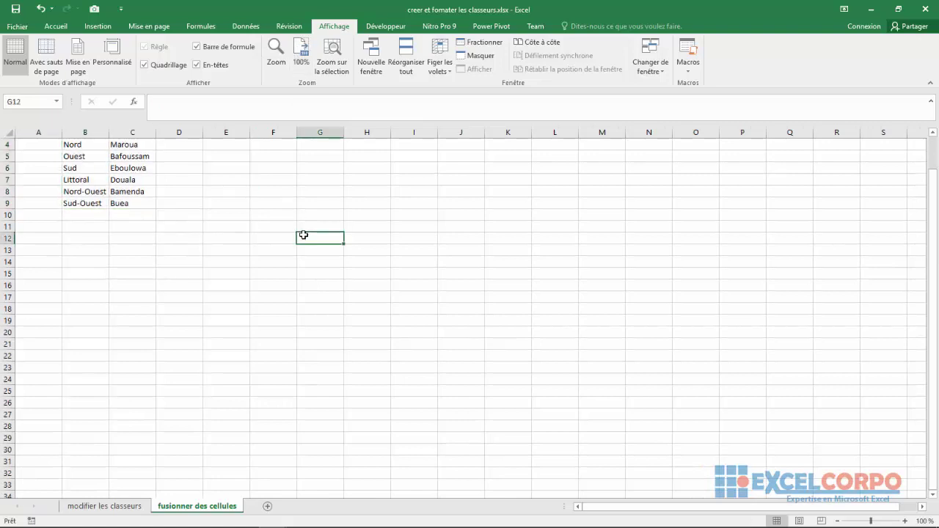
scroll(916, 157, "up", 1)
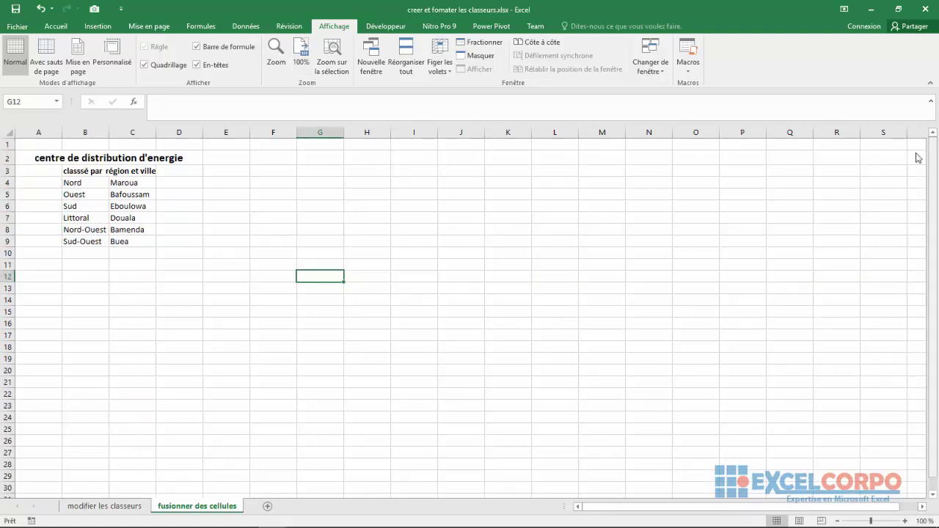